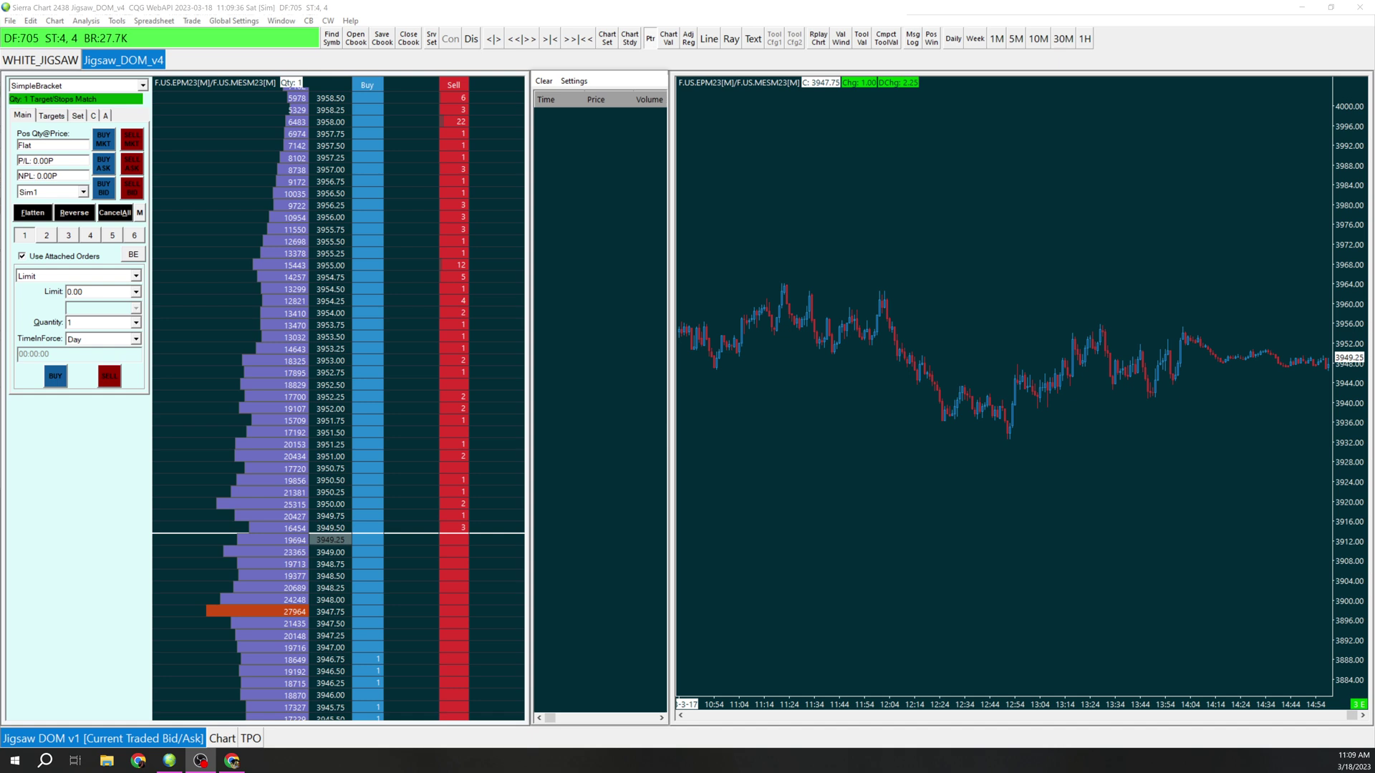
Add a second limit target to the SimpleBracket on the Targets tab
left_click(50, 116)
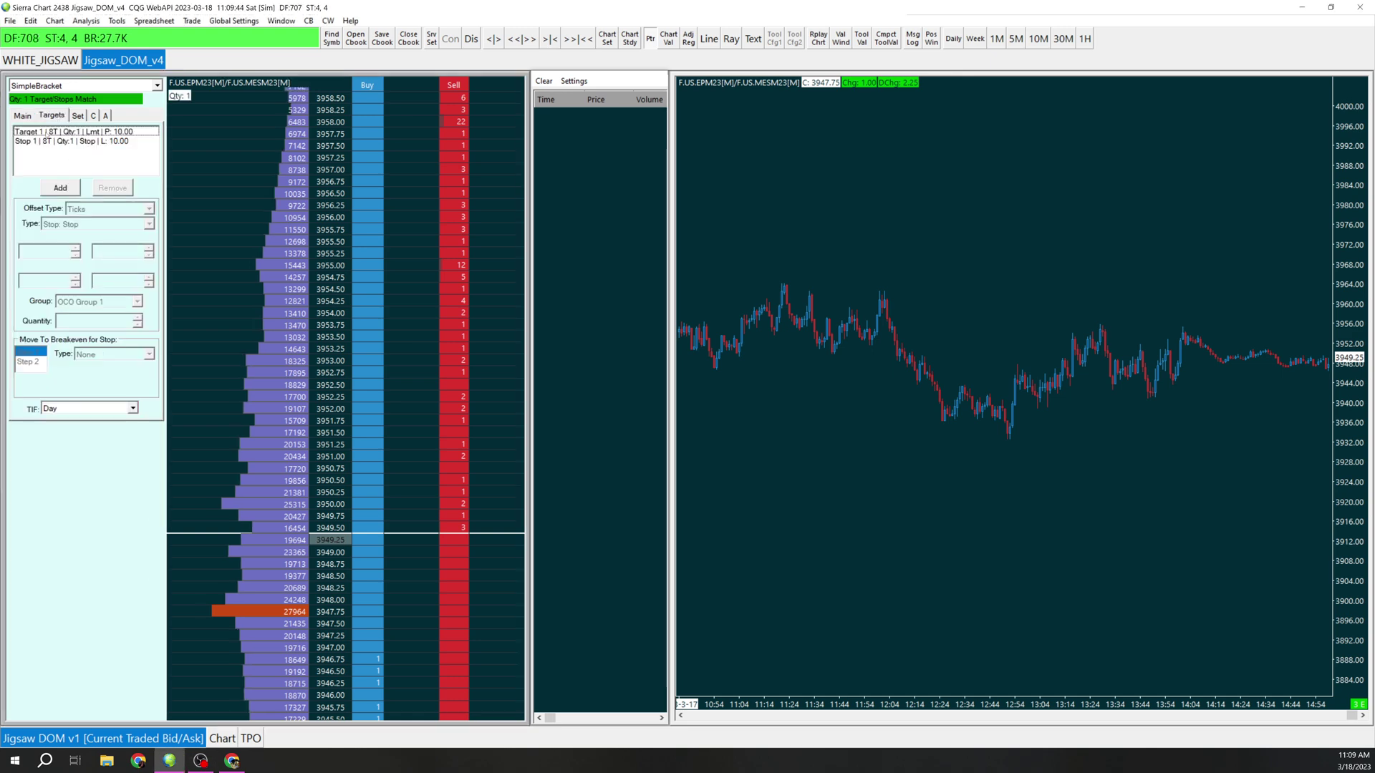
left_click(50, 132)
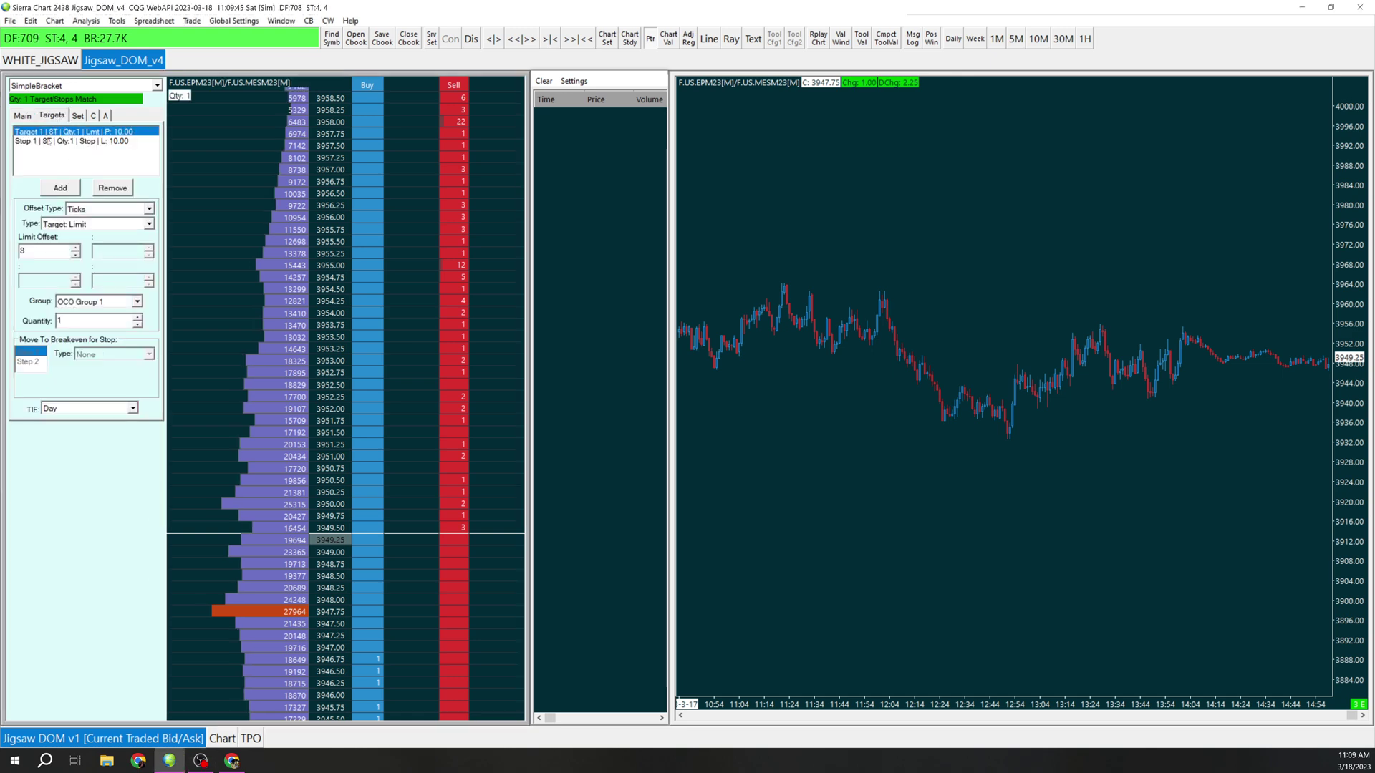
left_click(60, 187)
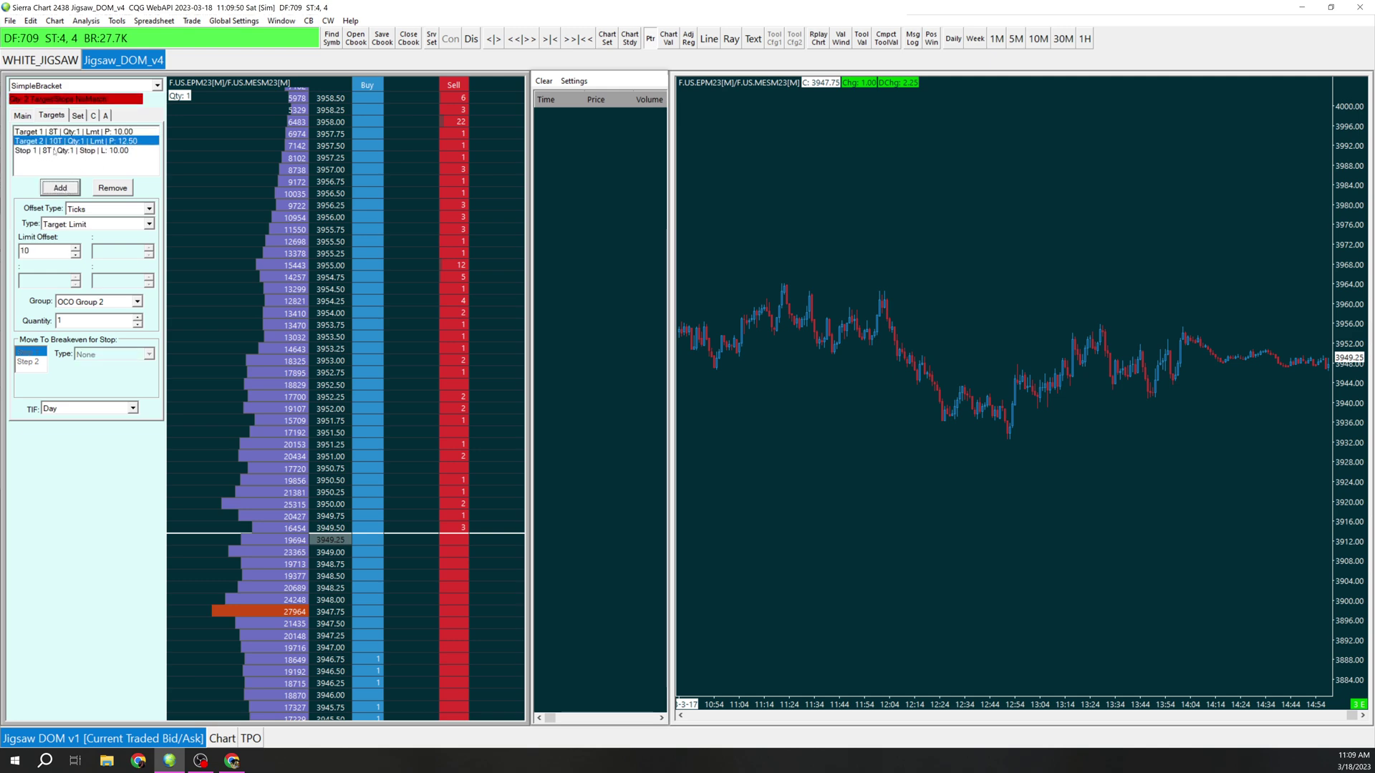
Set Target 1's limit offset to 40 ticks and Target 2's to 60 ticks
left_click(54, 132)
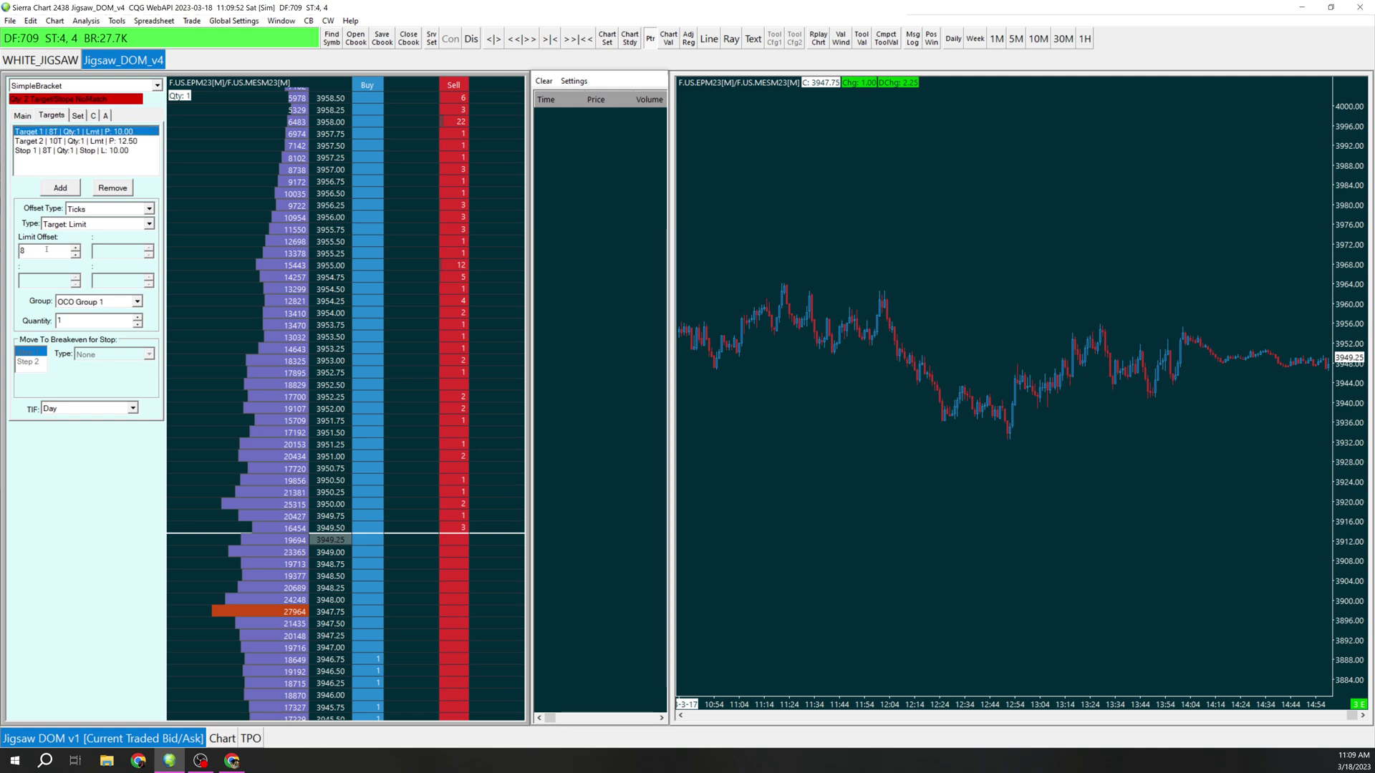
type("40")
left_click(59, 141)
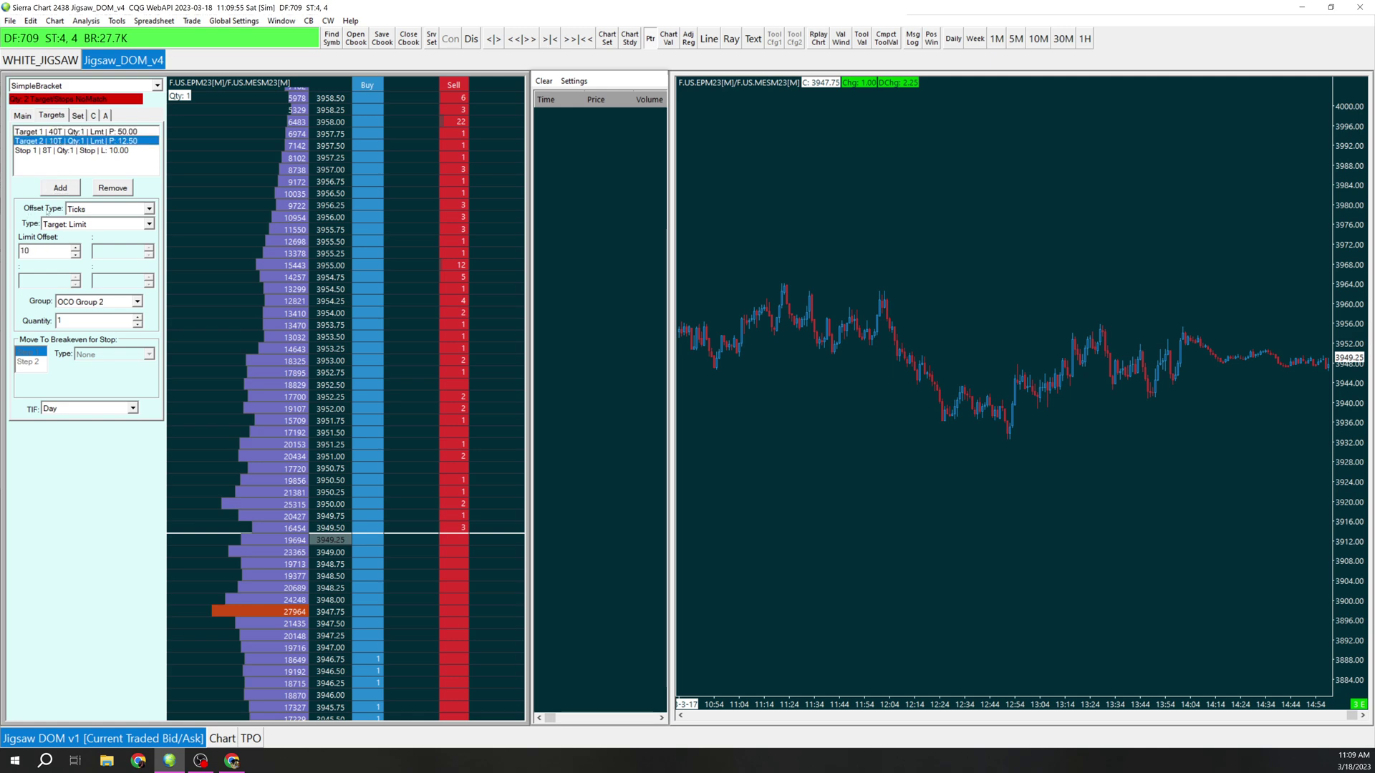
double_click(41, 254)
type("60")
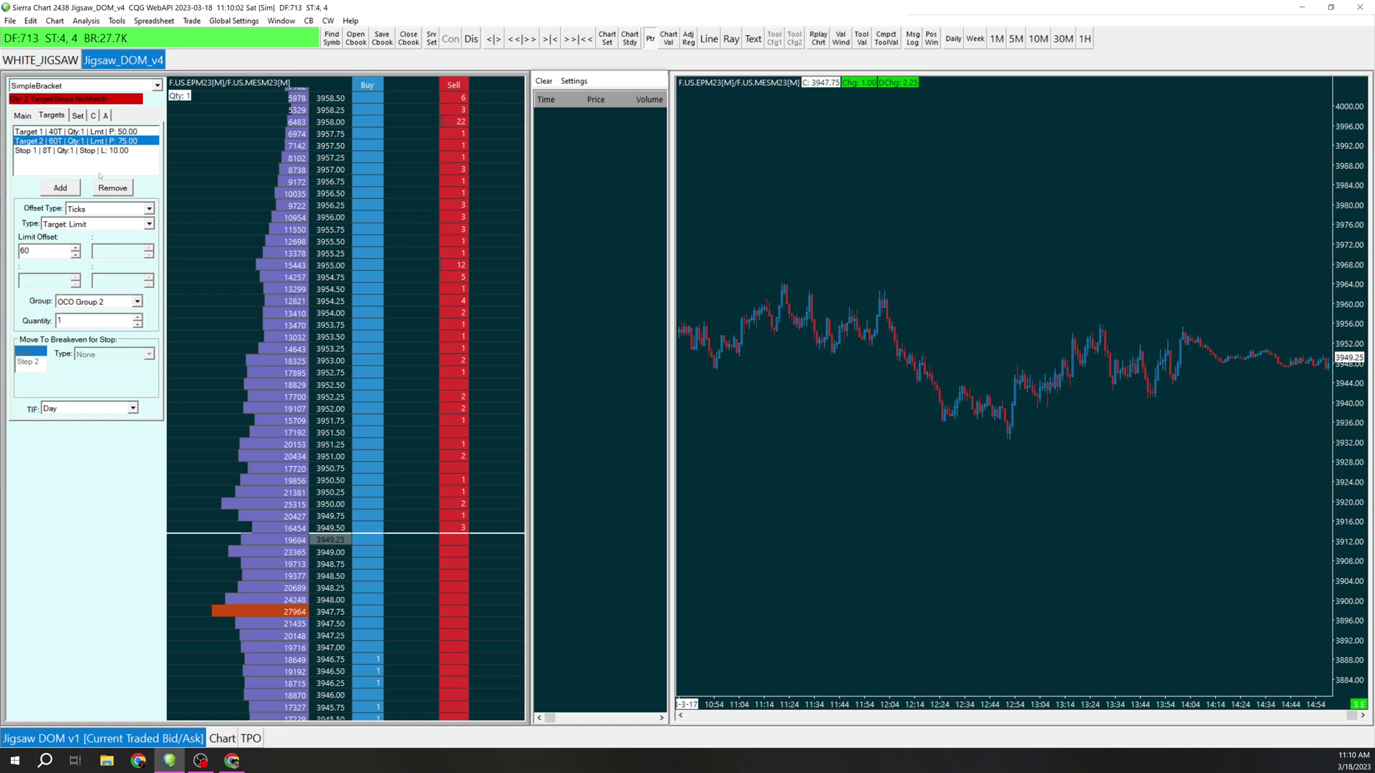
left_click(95, 133)
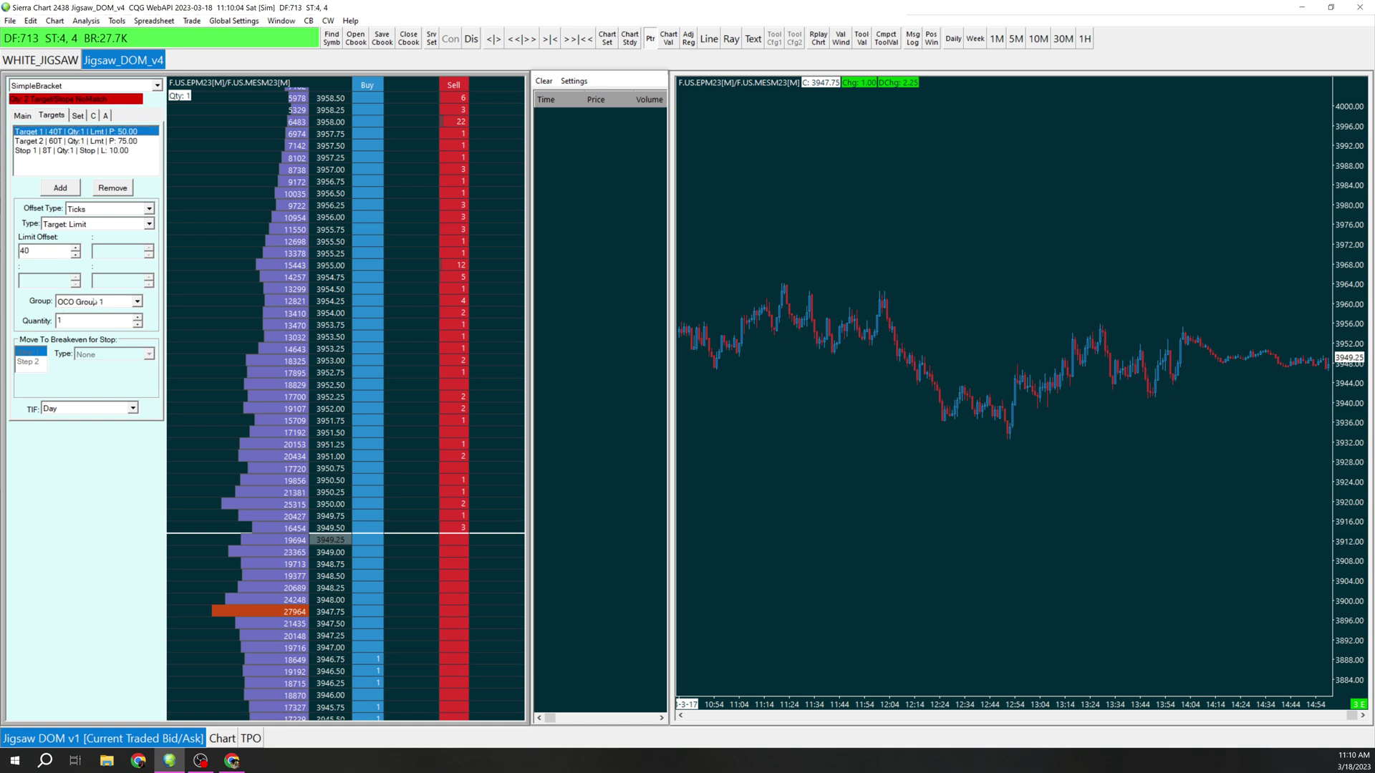
left_click(64, 151)
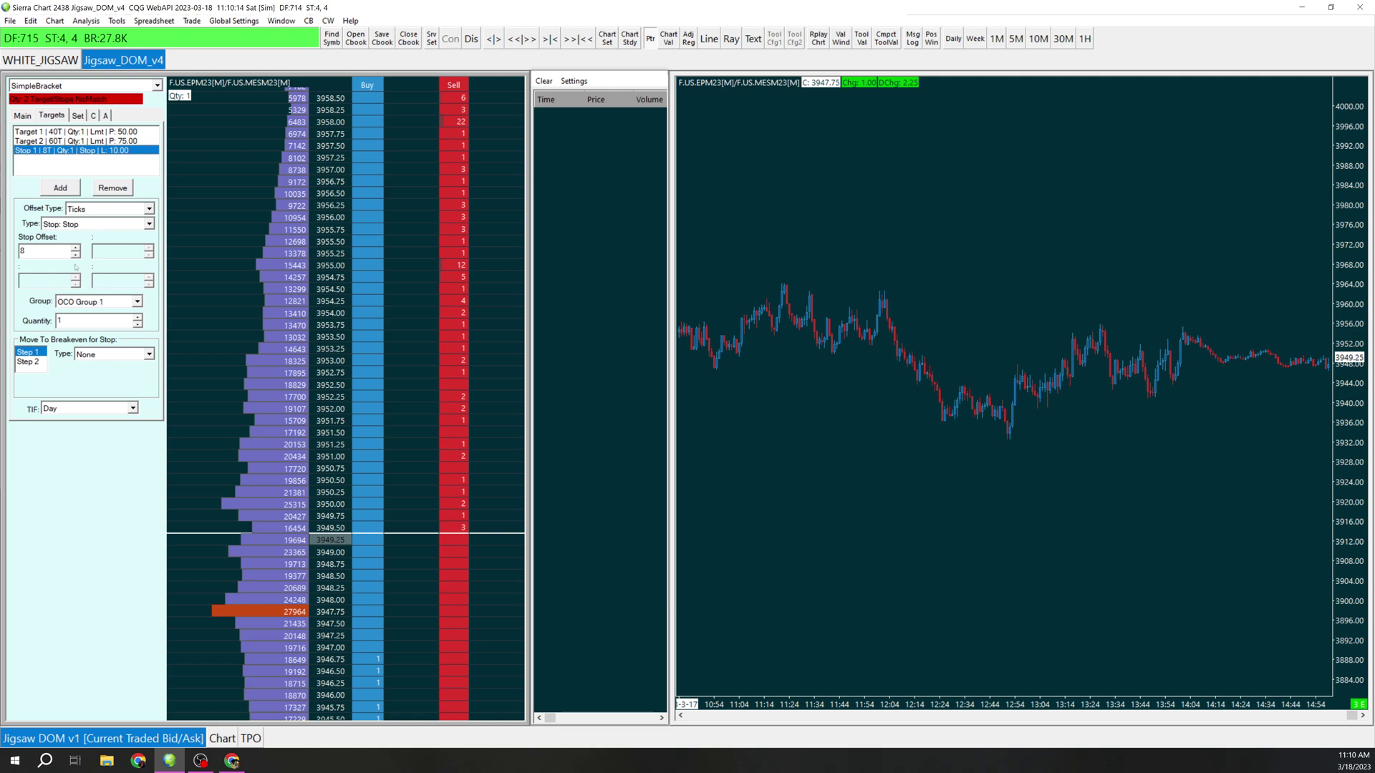
Set Stop 1's OCO group to All OCO Groups so it protects both targets
left_click(99, 301)
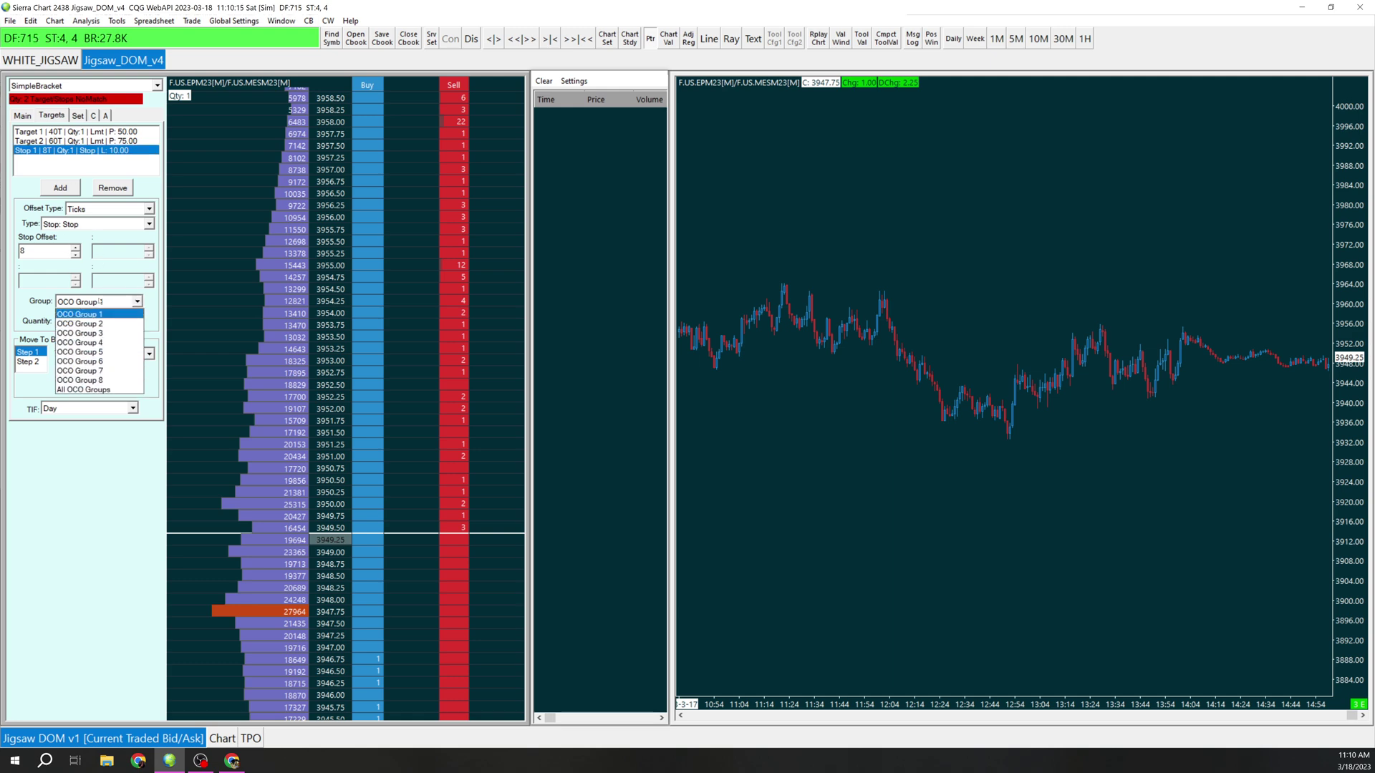
left_click(102, 391)
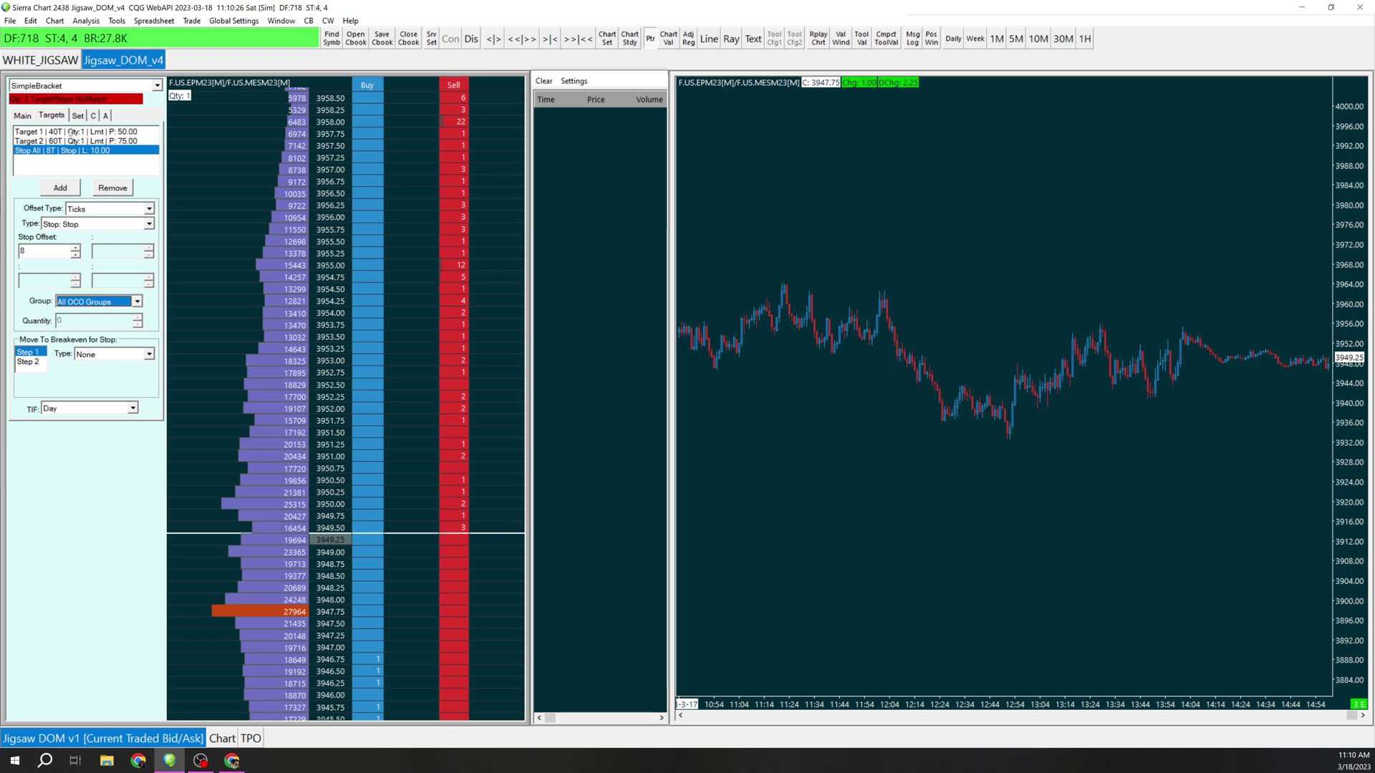
left_click(72, 132)
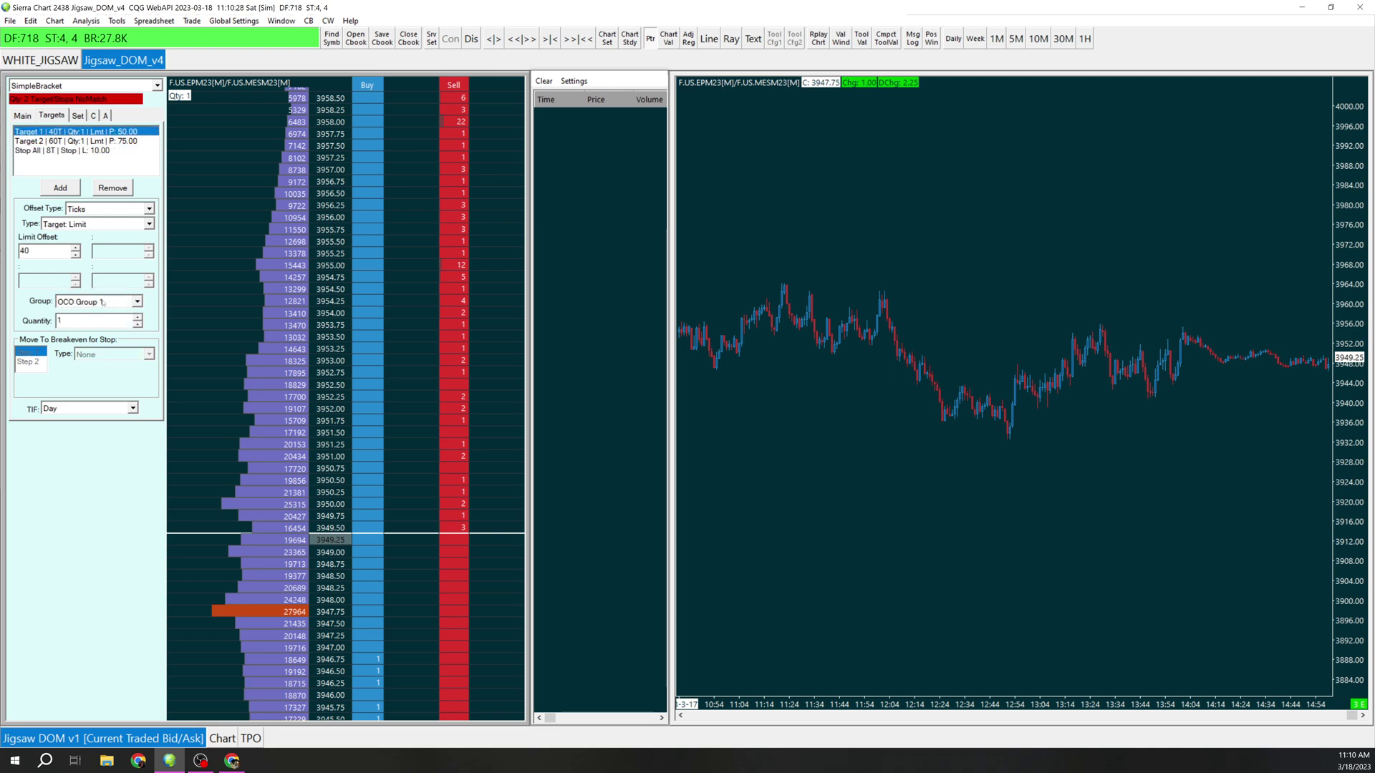
left_click(92, 151)
left_click(109, 356)
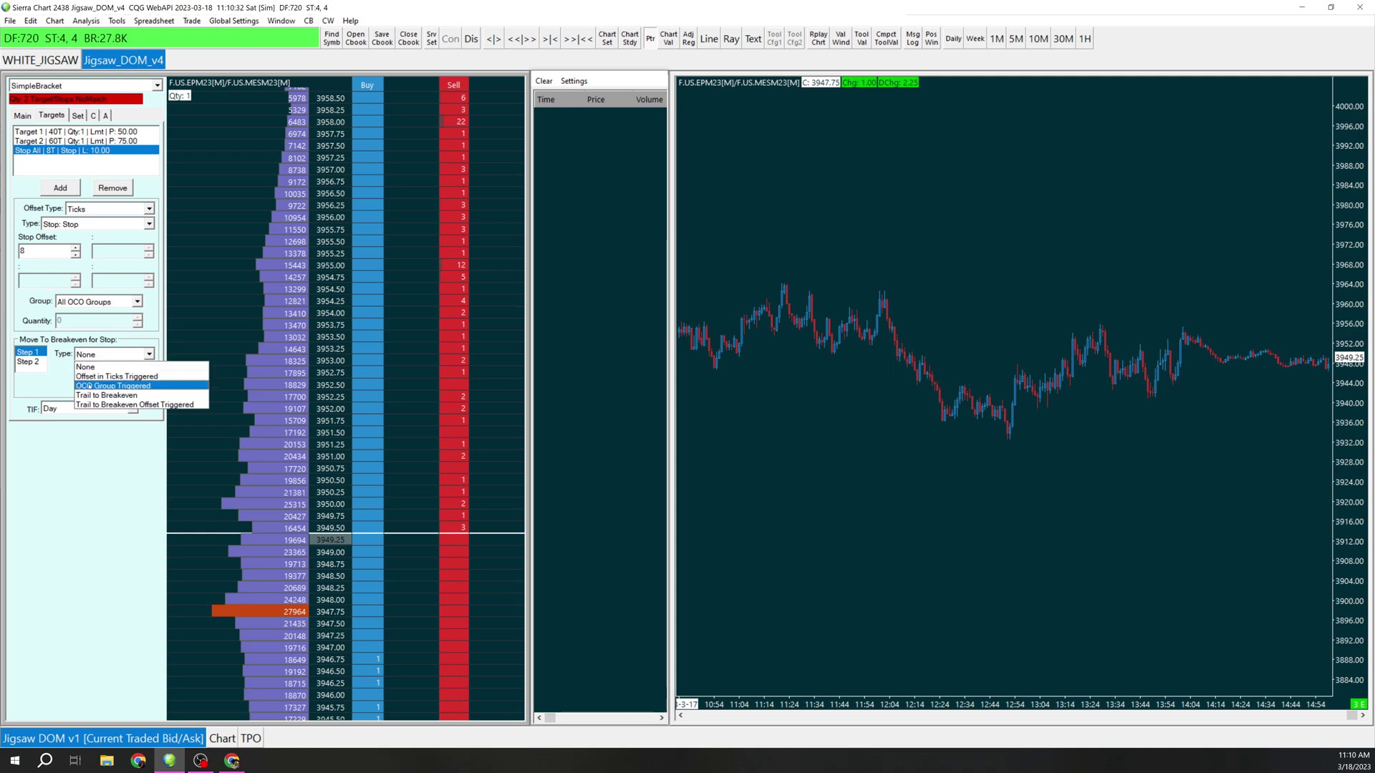
Make the stop move to breakeven on OCO Group Triggered, trigger group 1, BE Level Offset 0
left_click(90, 387)
left_click(115, 387)
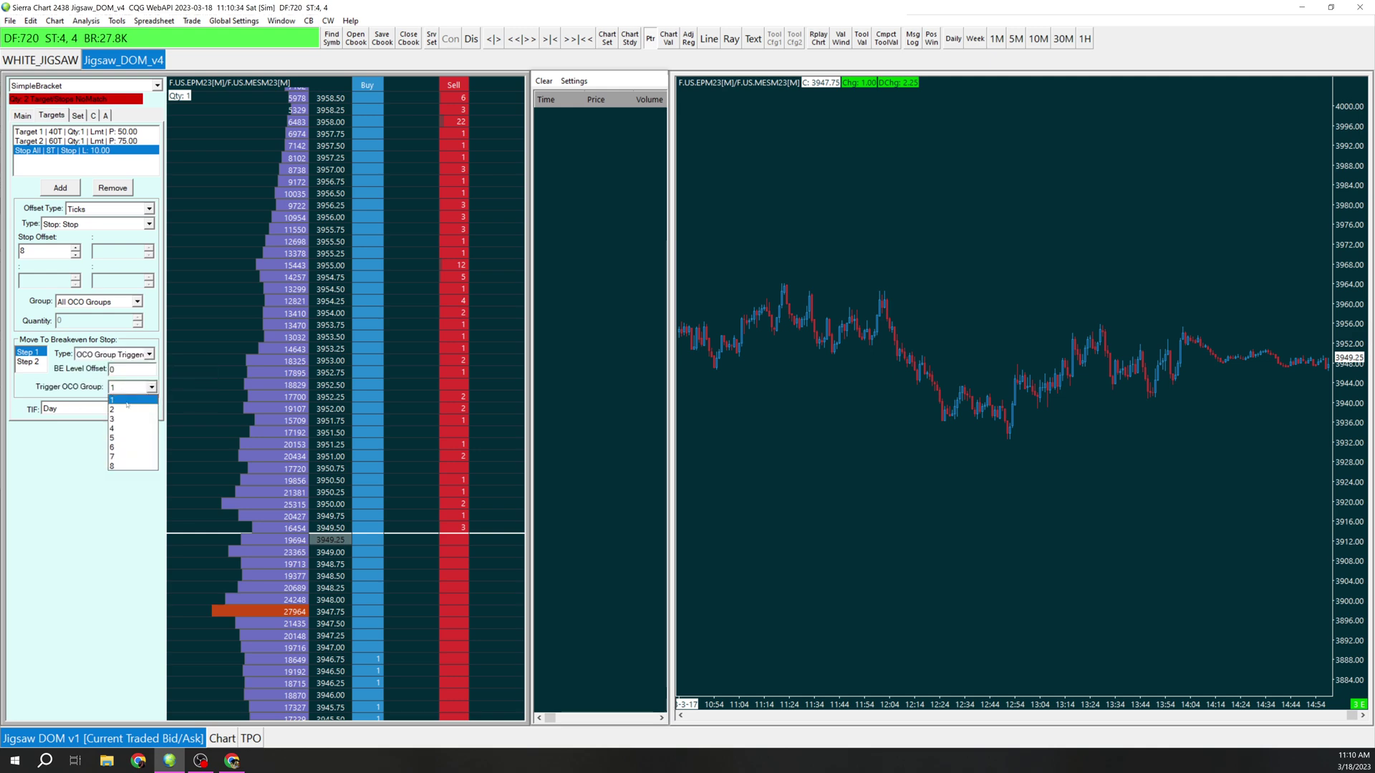
left_click(135, 396)
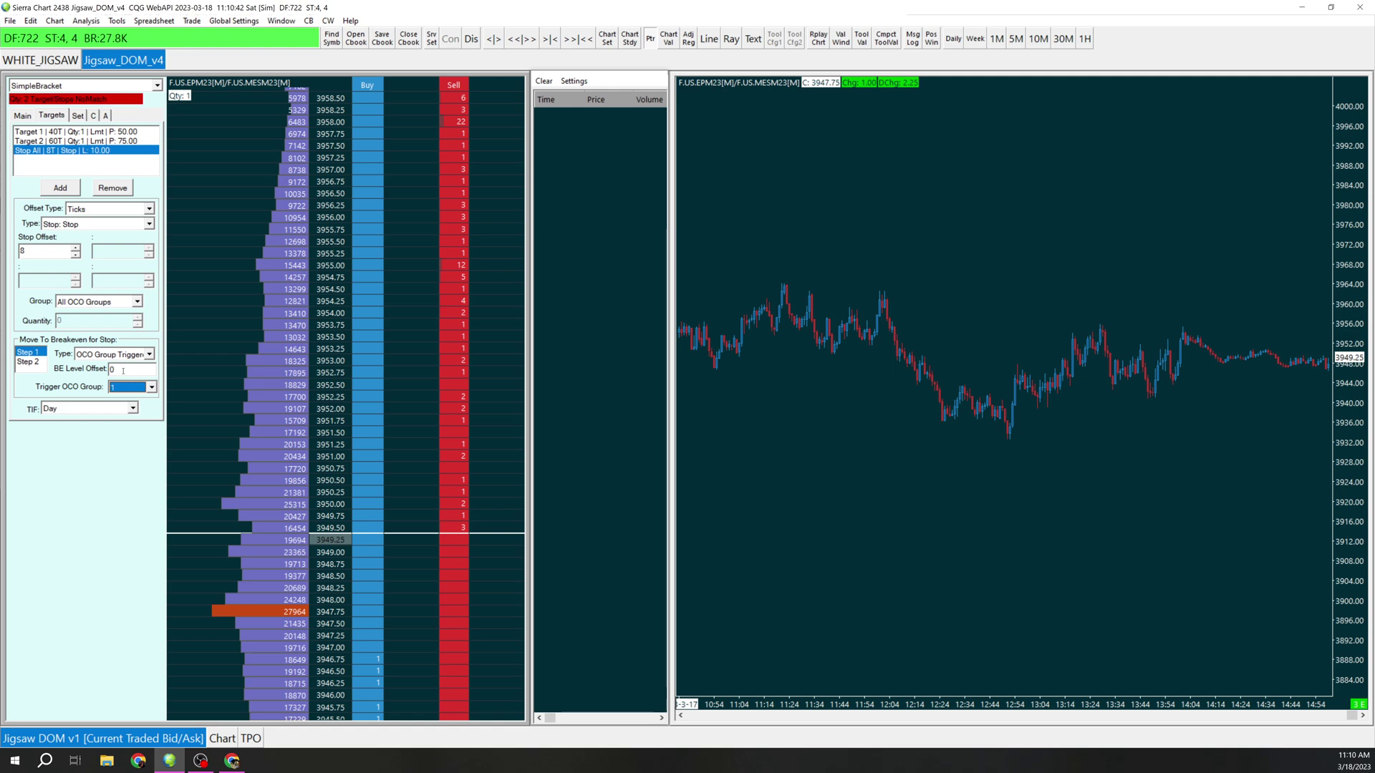
left_click(127, 370)
key("BackSpace")
type("0")
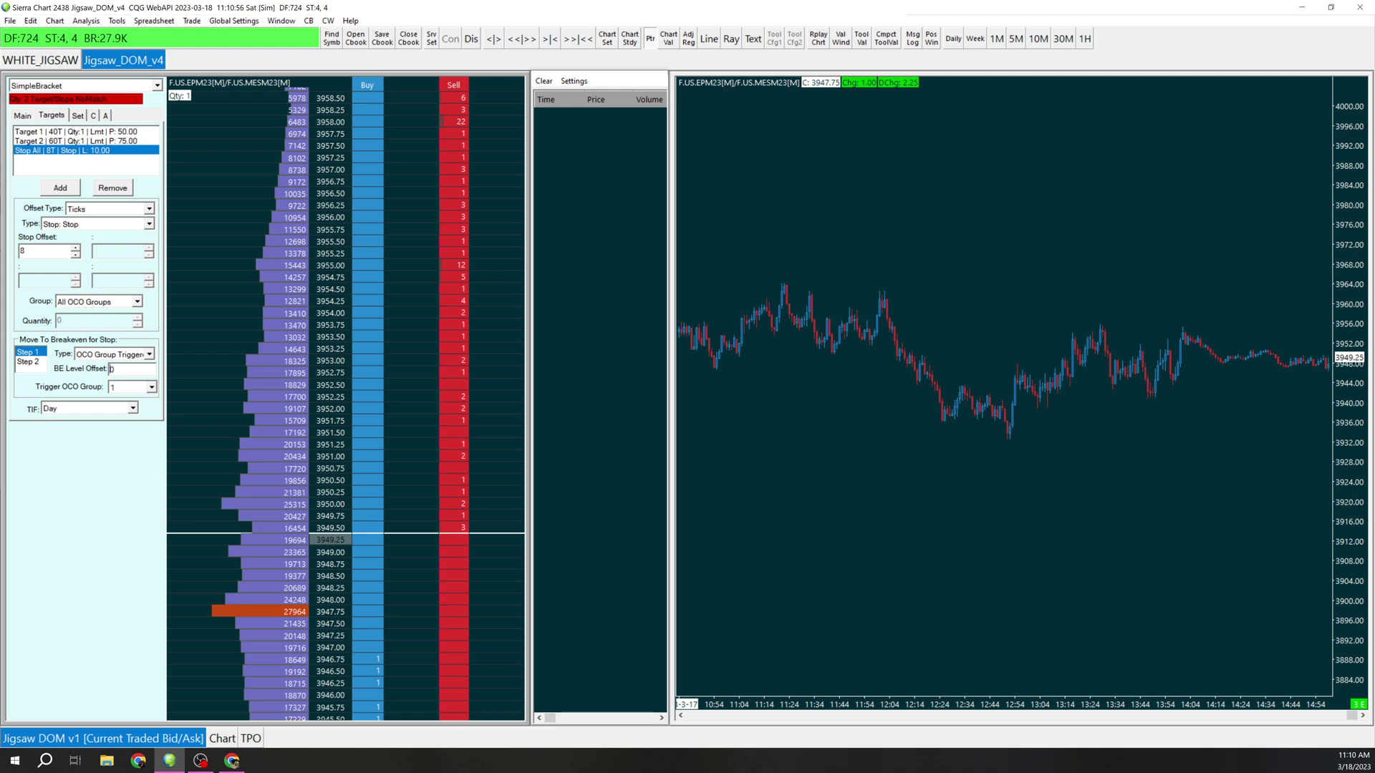
type("-4")
key("BackSpace")
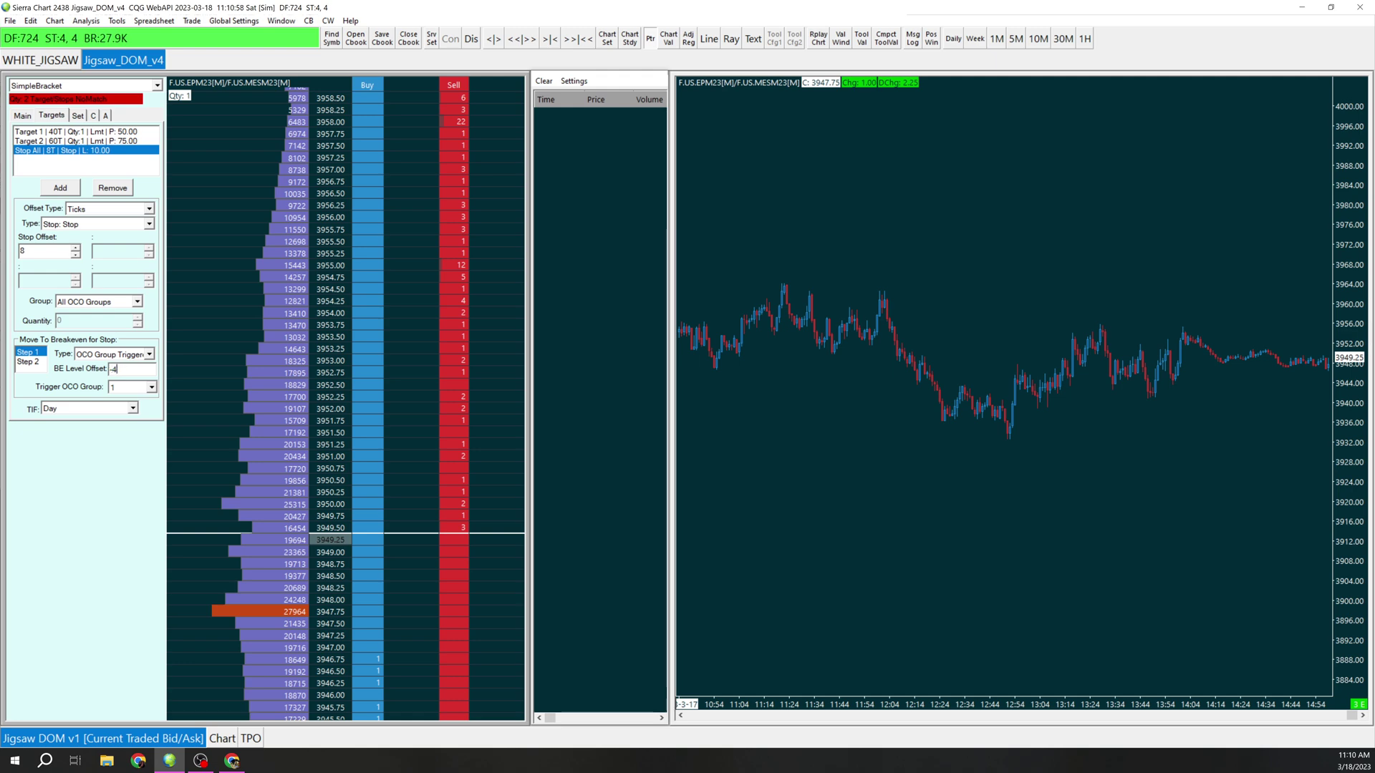
key("BackSpace")
key("BackSpace")
type("0")
Start a Replay Chart (Control Panel) replay, keeping Do Not Clear Trade Data
left_click(54, 20)
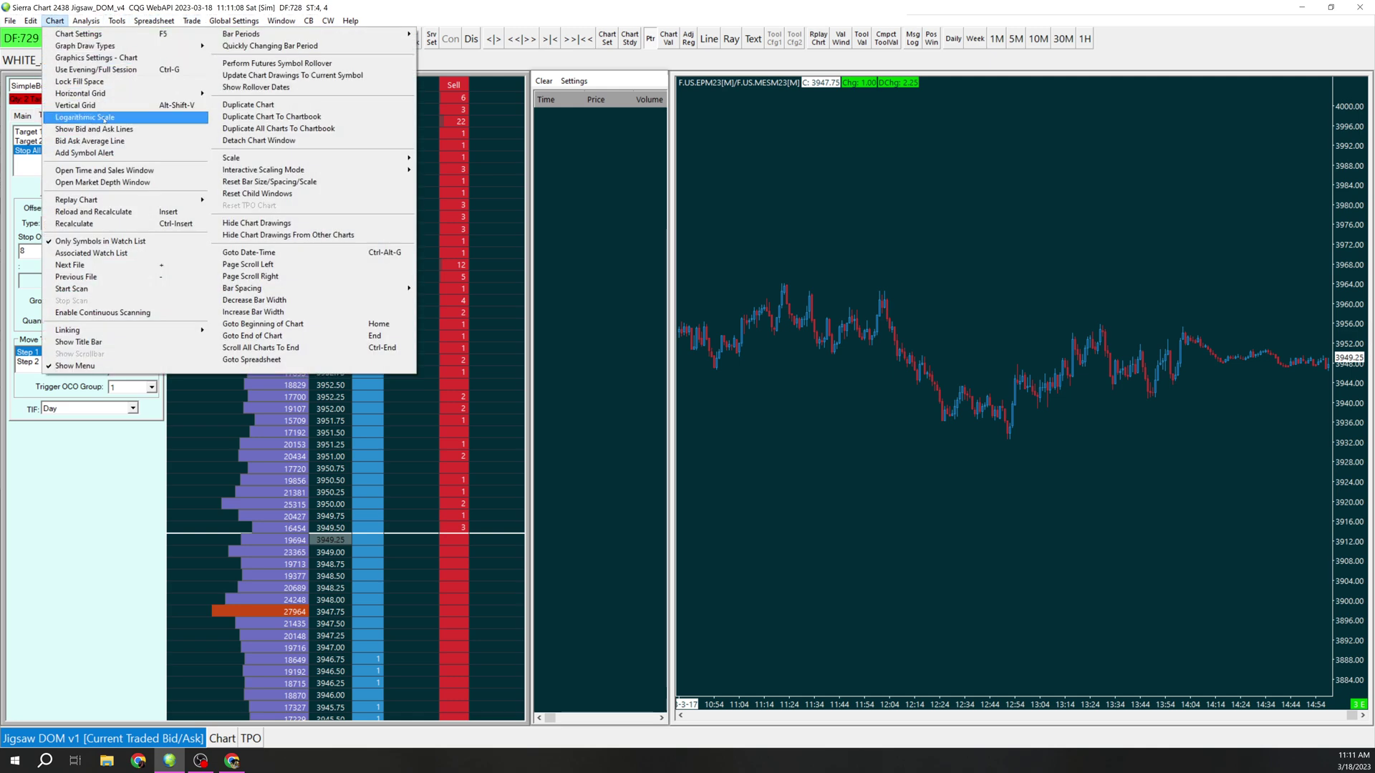
mouse_move(107, 199)
left_click(235, 203)
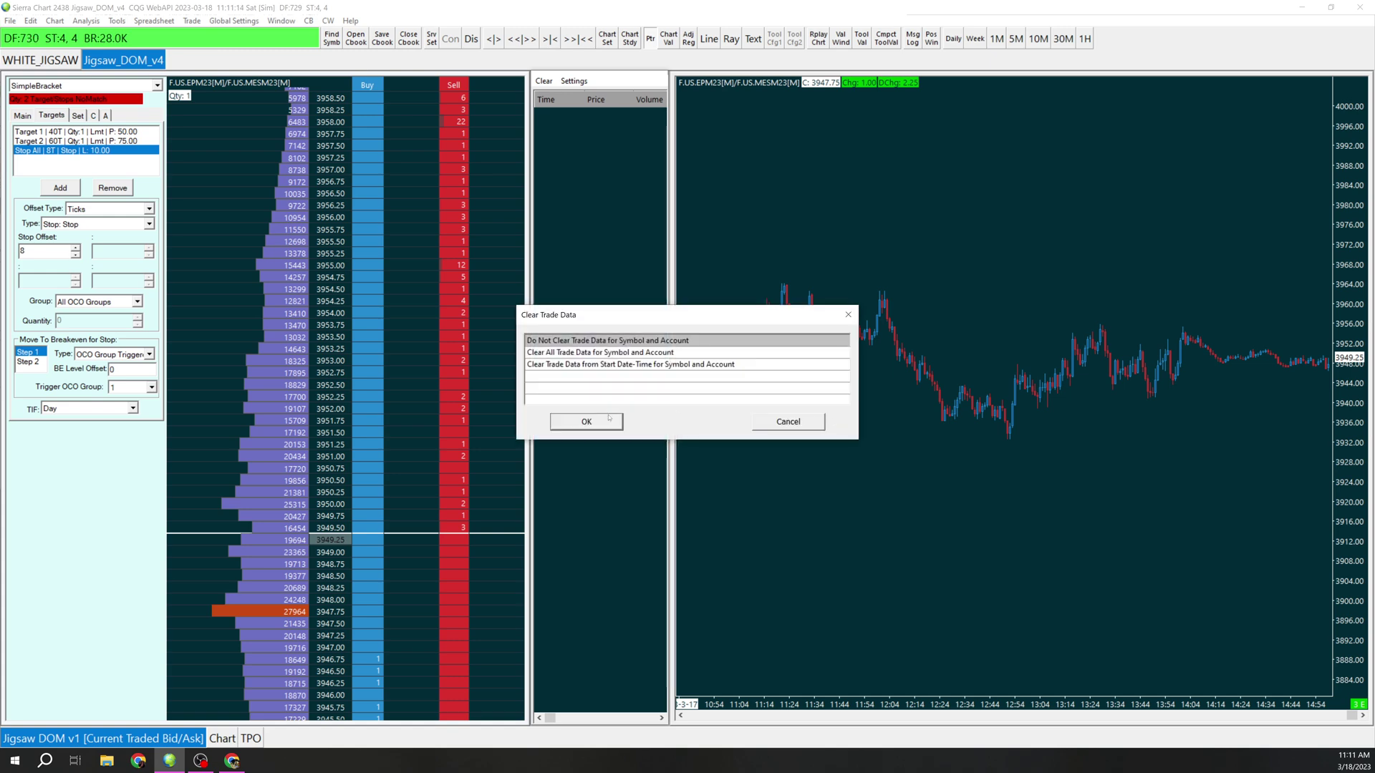
left_click(587, 421)
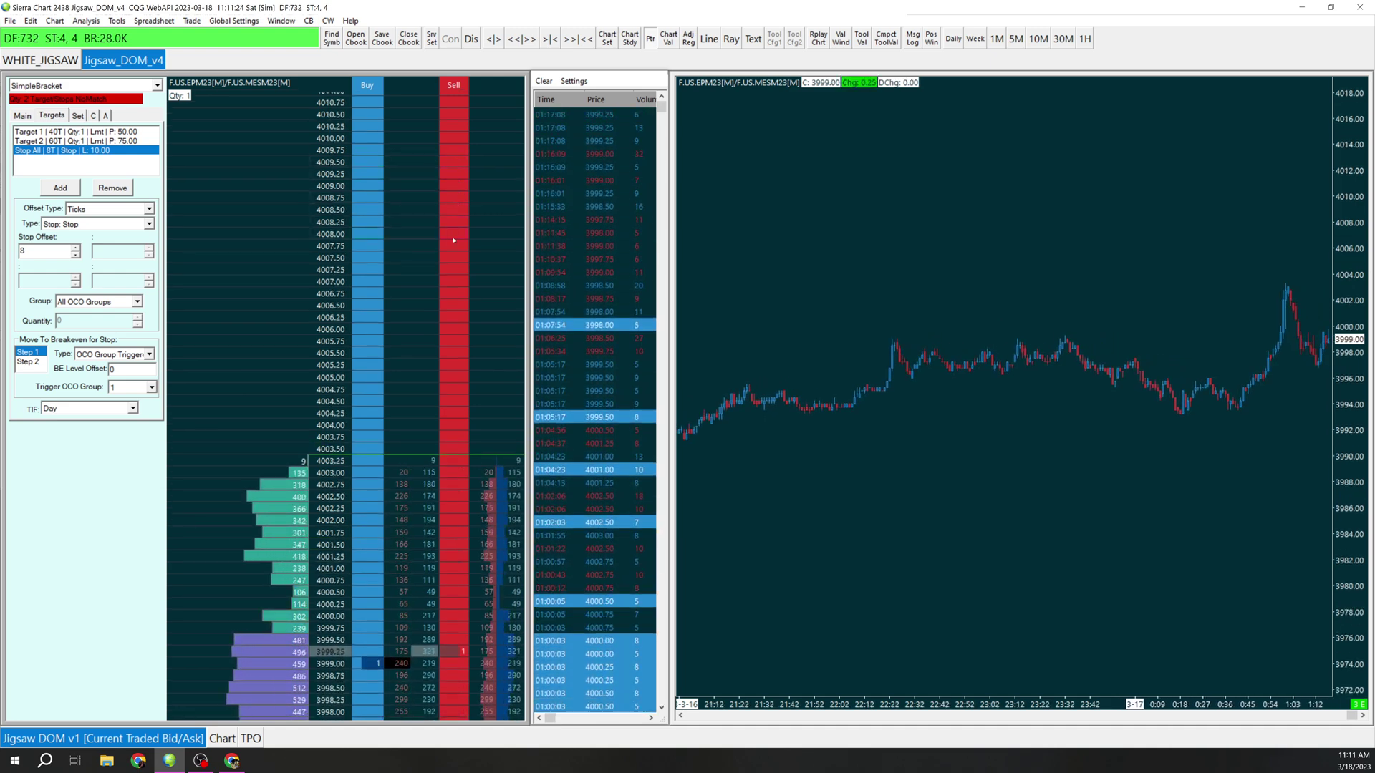
Place a SimpleBracket sell limit order at 4008.00 on the DOM
left_click(23, 116)
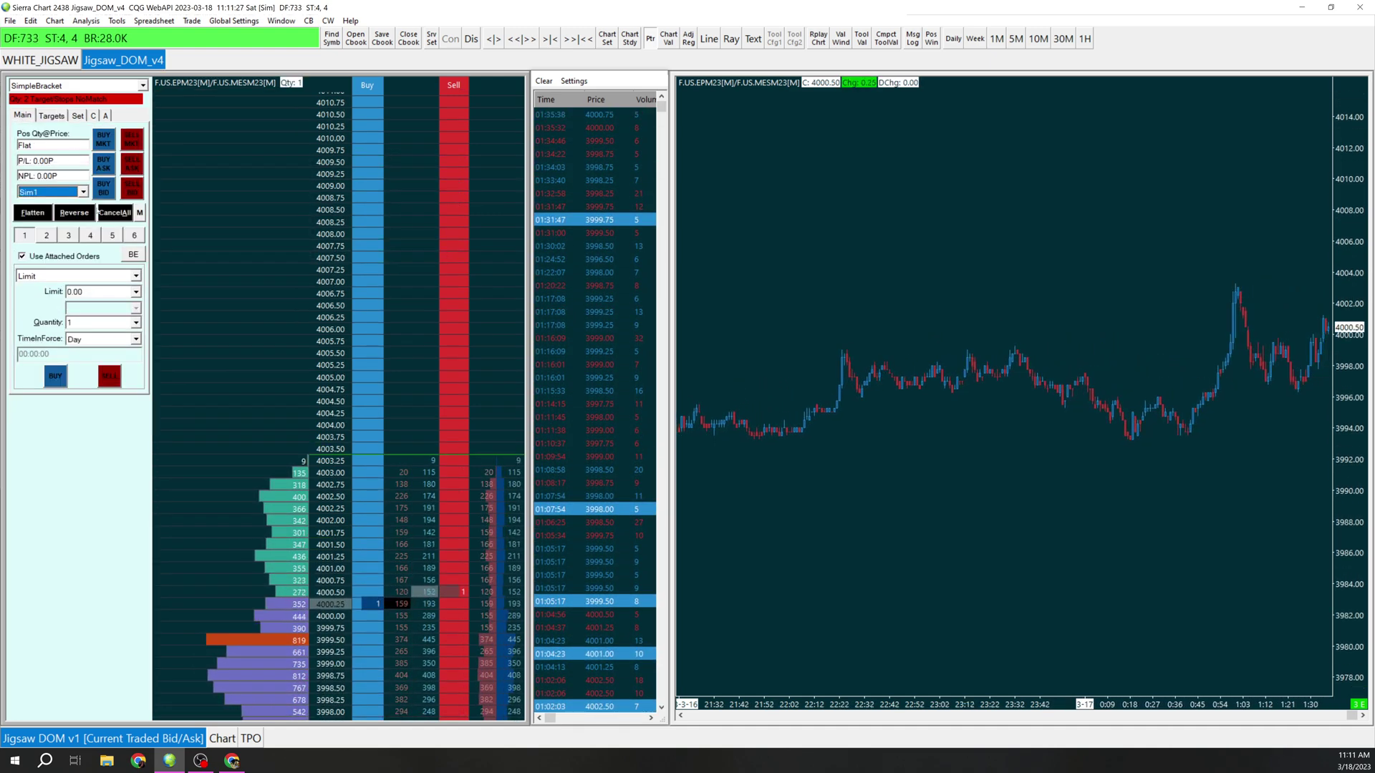
left_click(464, 231)
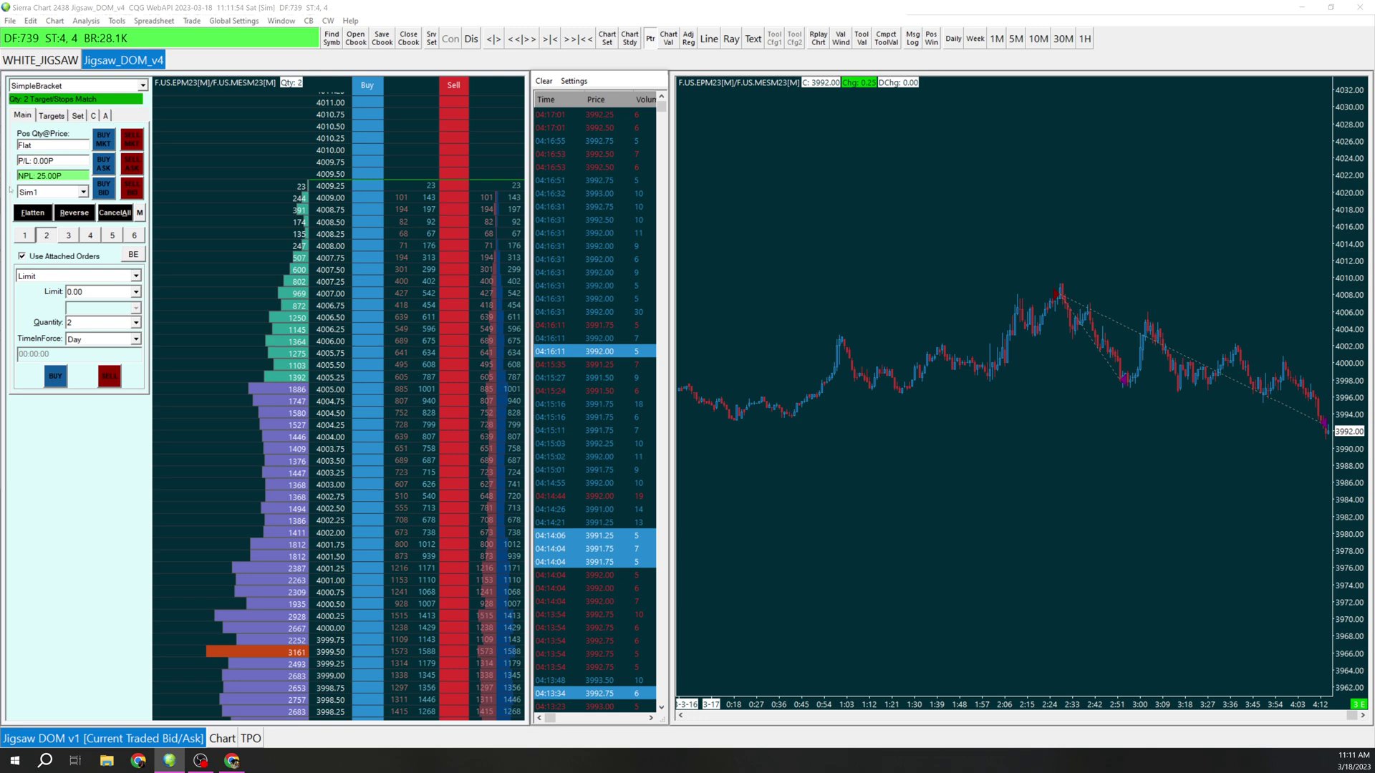
Review the bracket's targets, then open the trade window's saved attached-order configurations list
left_click(53, 116)
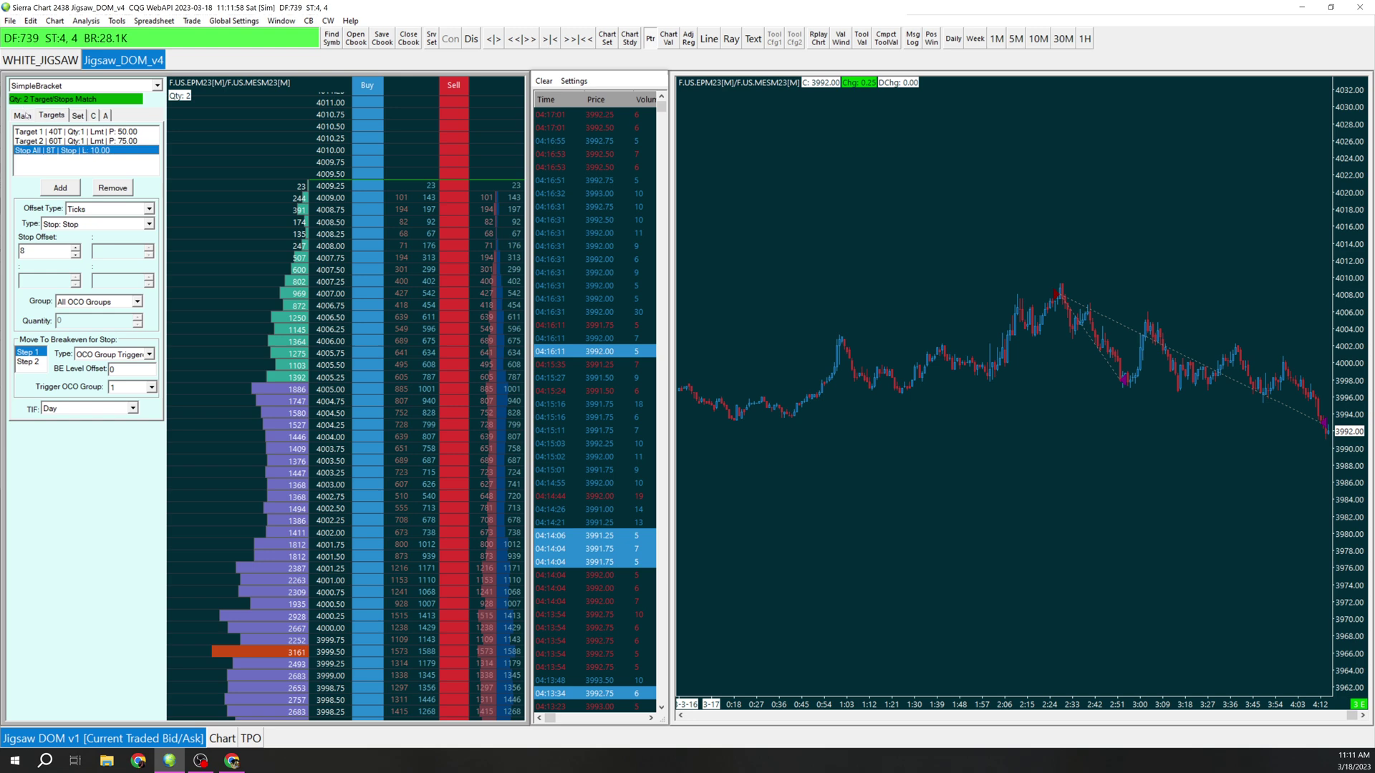
left_click(24, 116)
left_click(140, 213)
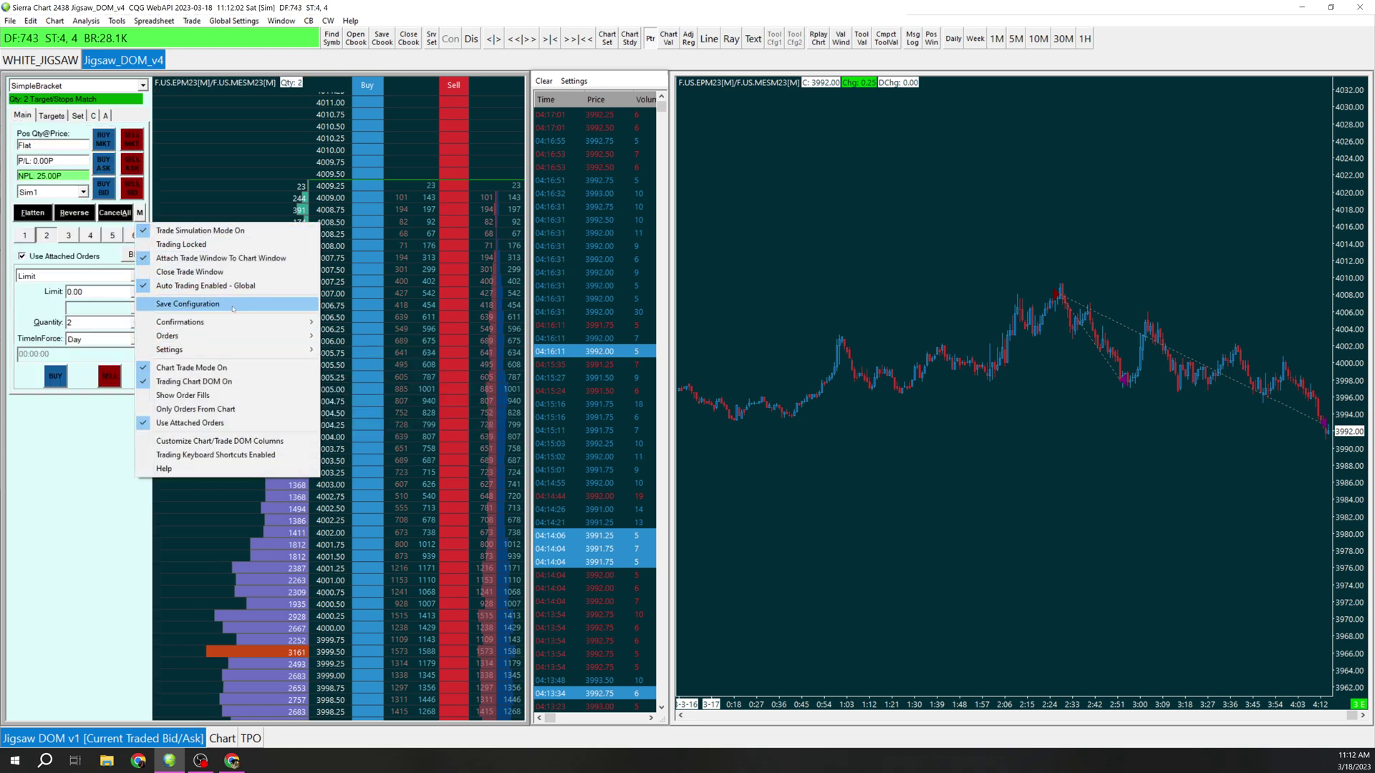
left_click(100, 86)
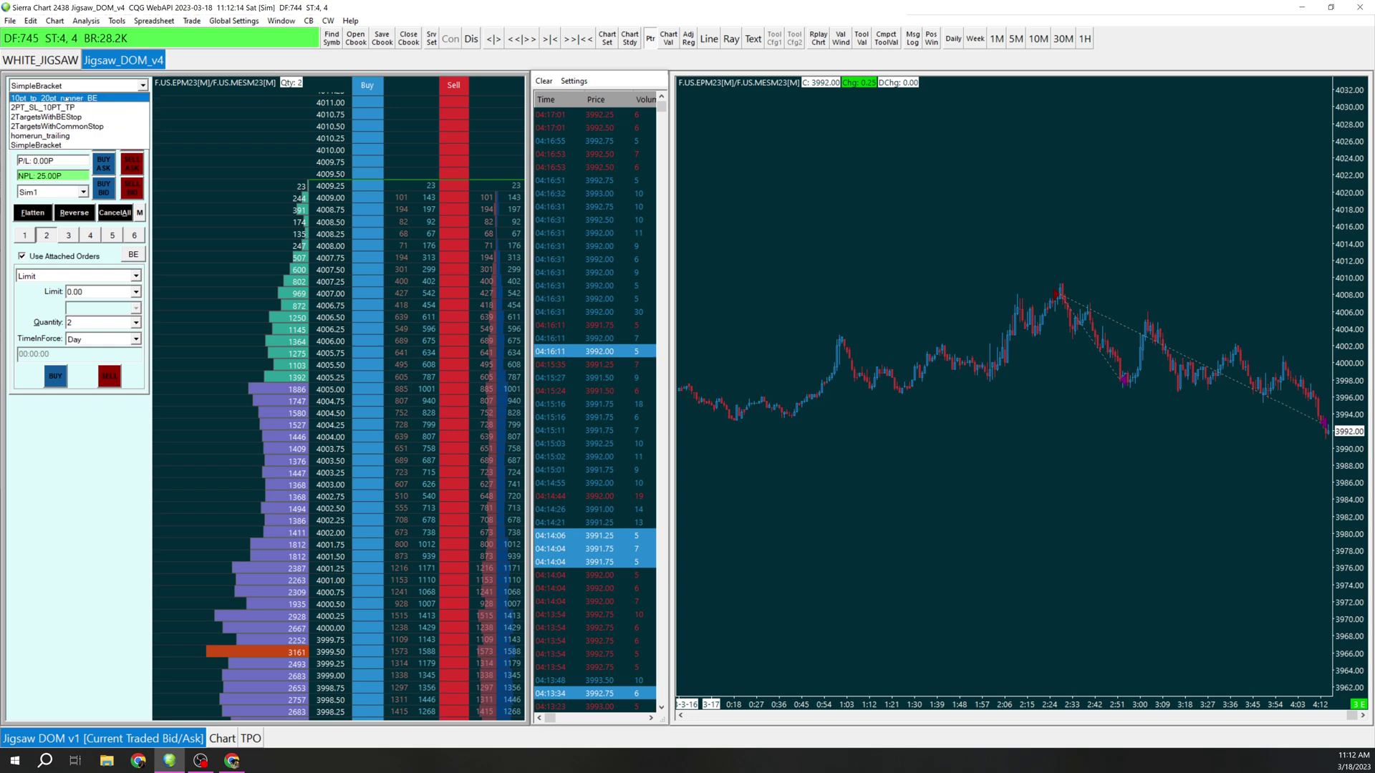
View the 10pt_tp_20pt_runner_BE targets, then switch the configuration back to SimpleBracket
left_click(64, 98)
left_click(52, 115)
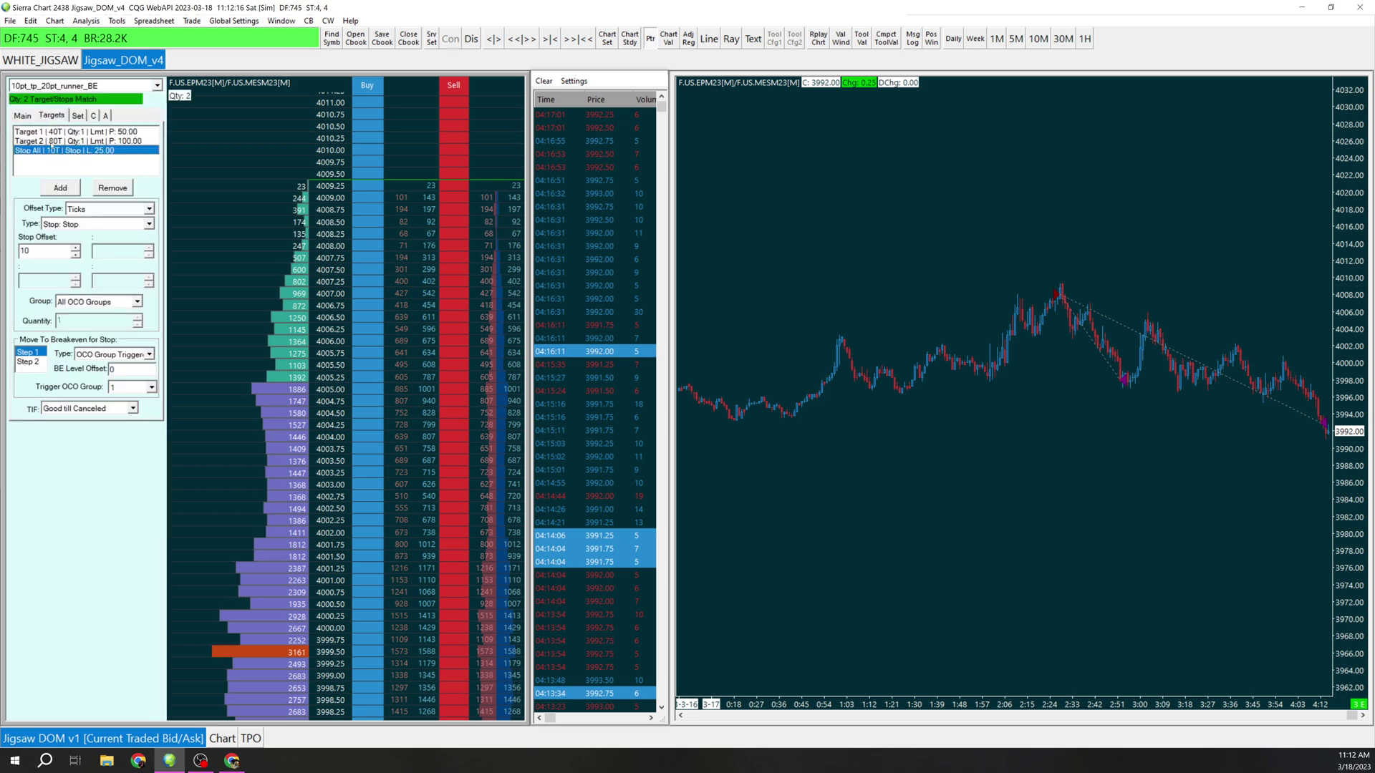
left_click(78, 86)
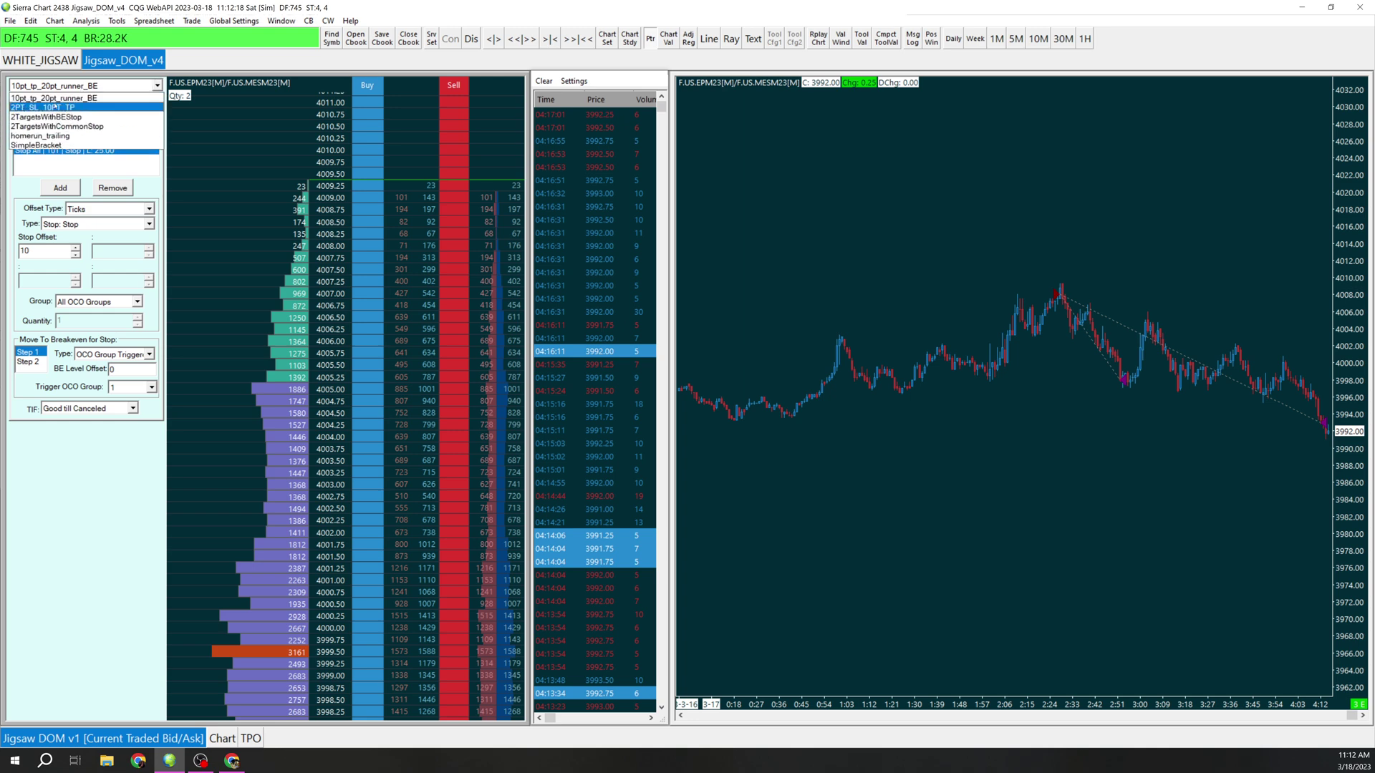
left_click(74, 146)
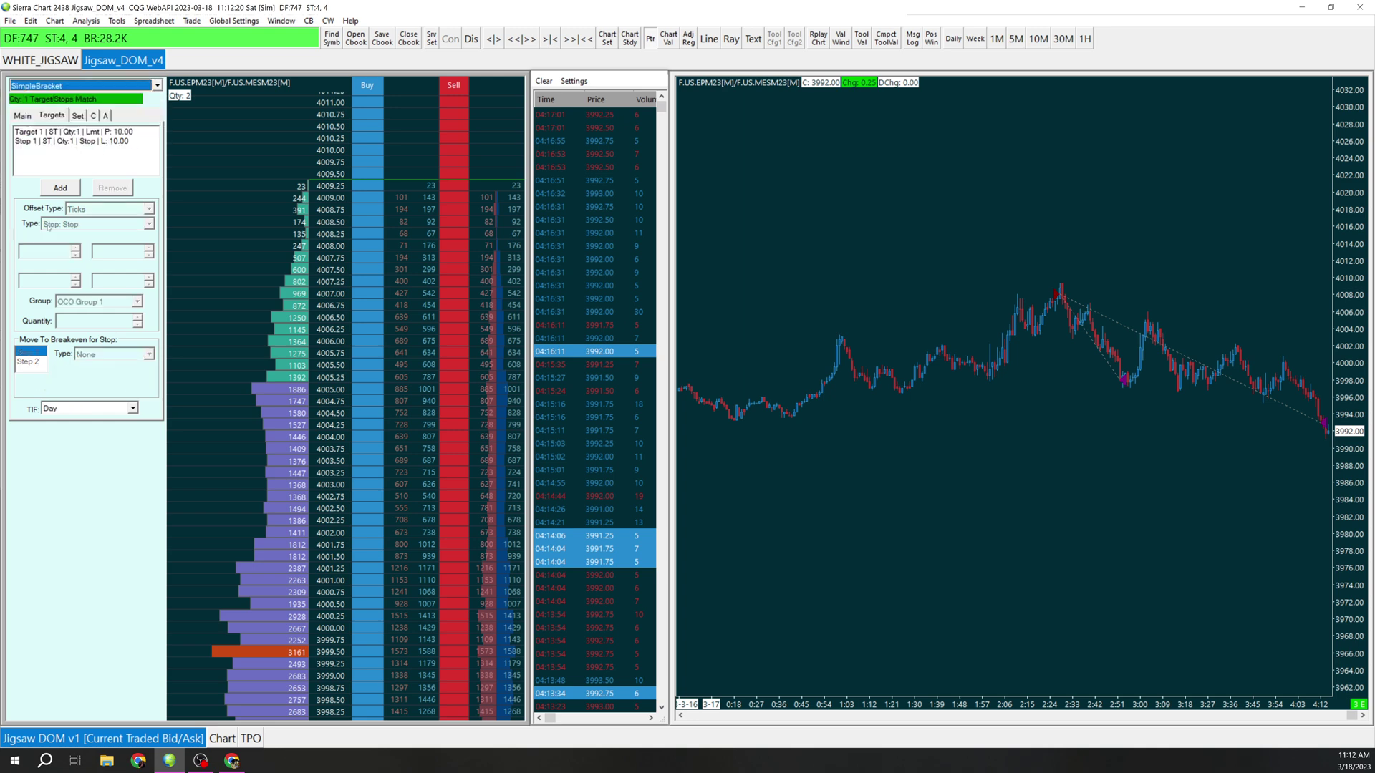